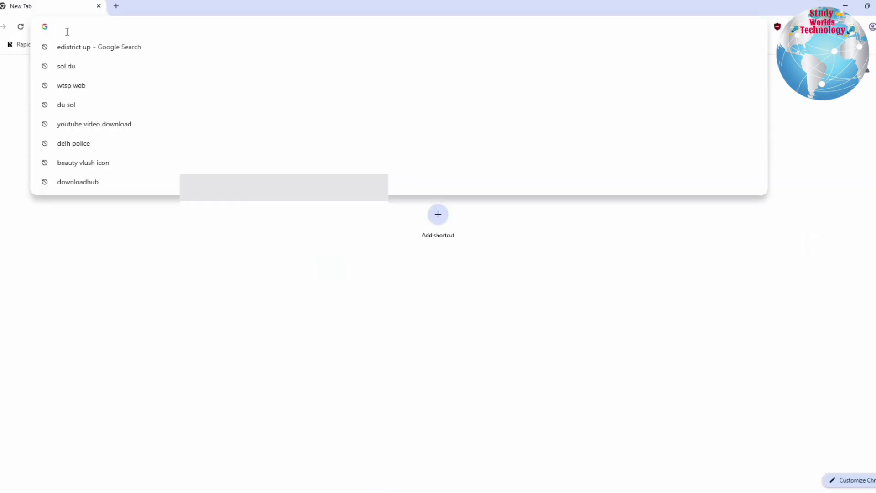
Step: Search 'edistrict up' and open the official edistrict.up.gov.in website
type("edistrict.delhigovt.nic.in")
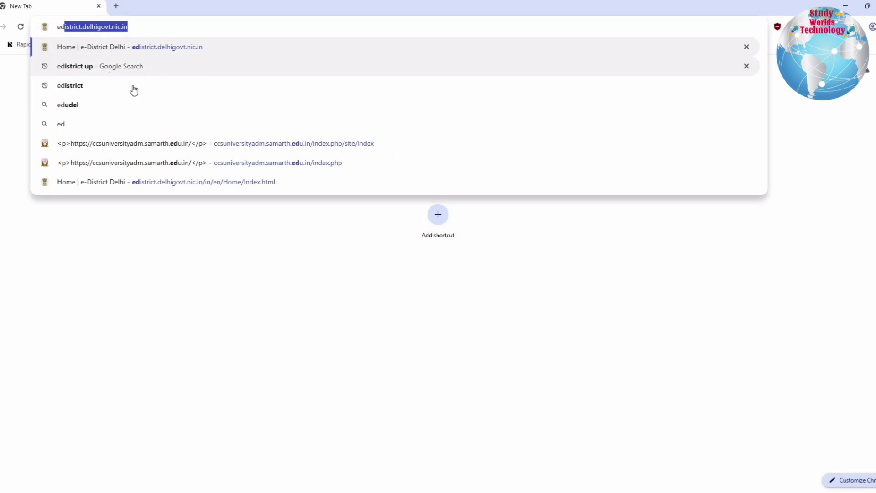
left_click(133, 66)
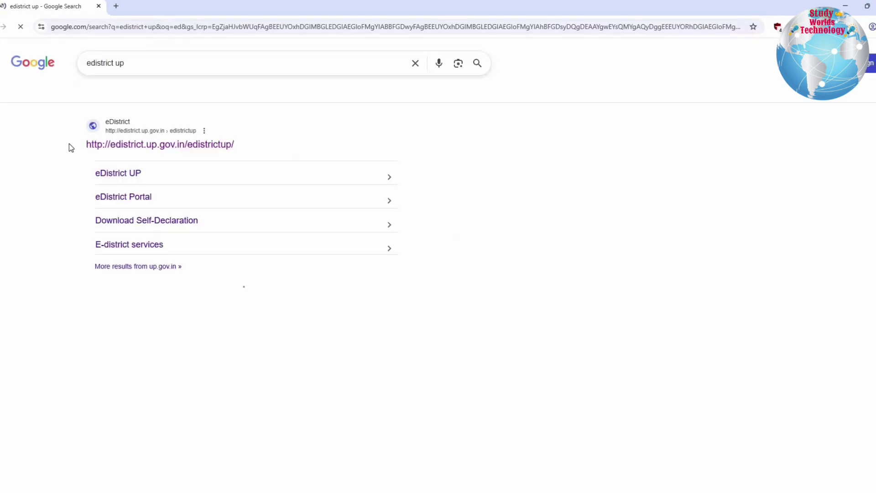
left_click(133, 151)
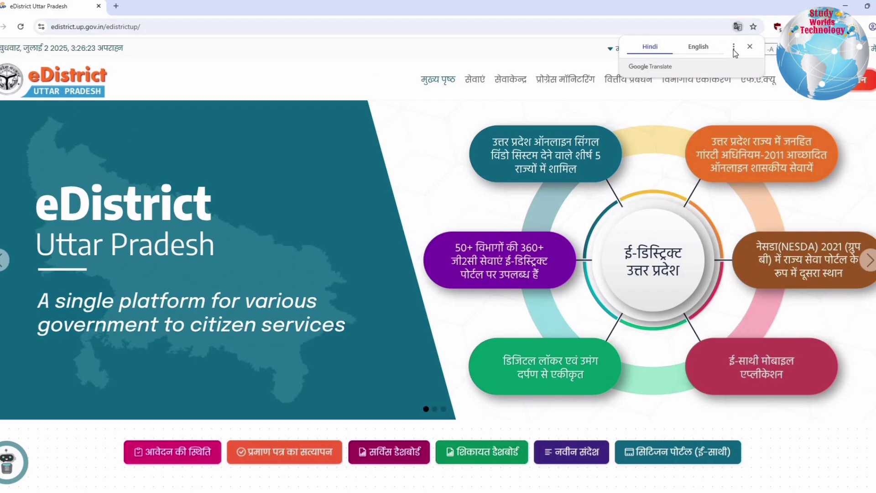
Step: Dismiss the Translate prompt and switch the eDistrict site language from Hindi to English
left_click(391, 81)
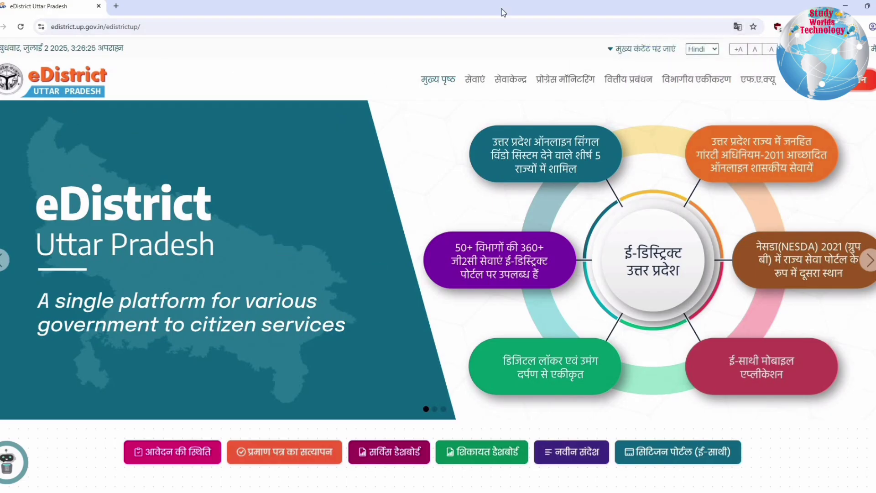
left_click(703, 49)
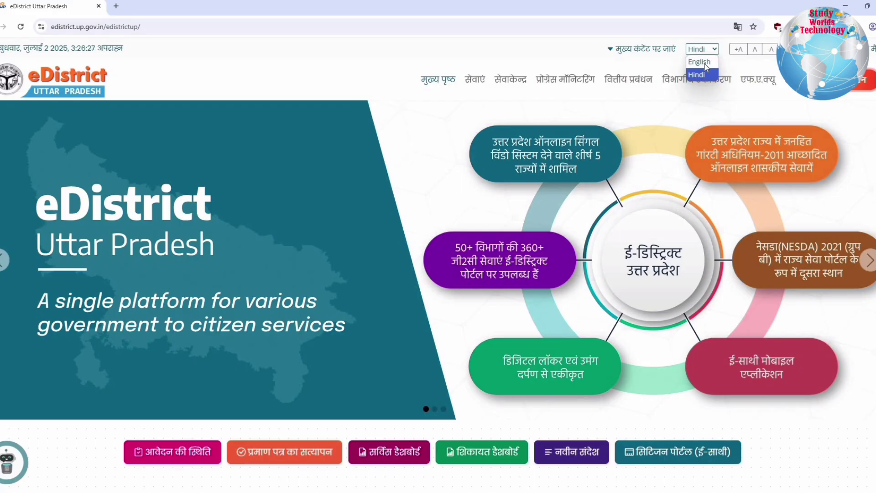
left_click(703, 62)
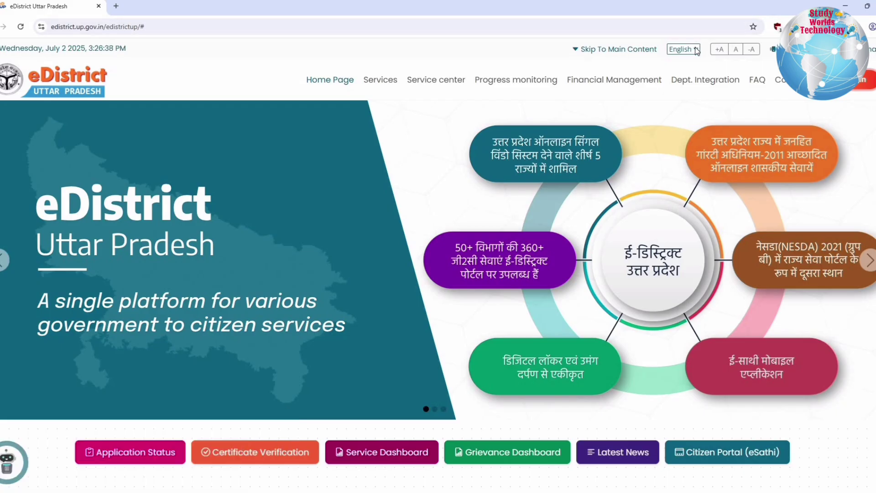
left_click(696, 49)
left_click(140, 161)
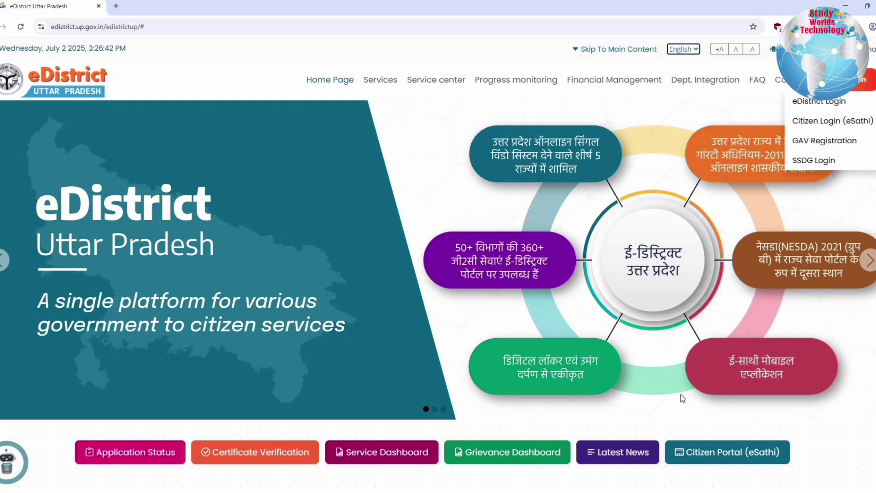
scroll(680, 399, "down", 8)
scroll(682, 399, "up", 3)
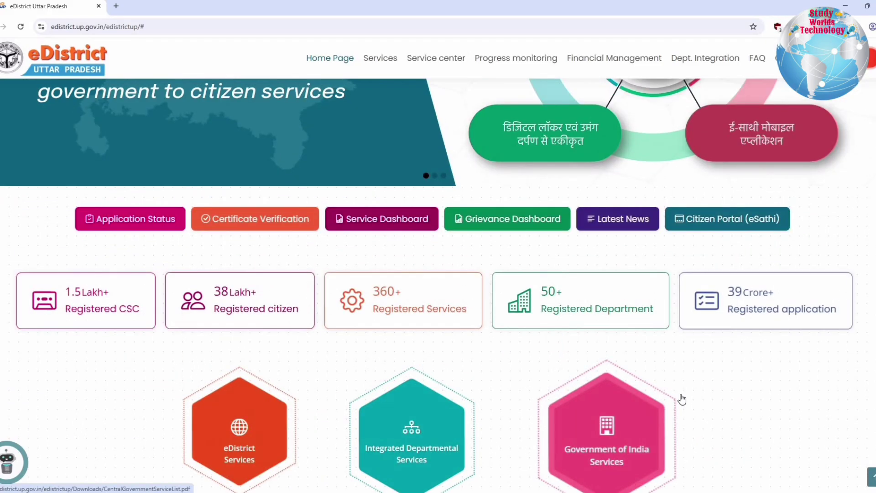
scroll(681, 399, "down", 4)
scroll(682, 399, "down", 10)
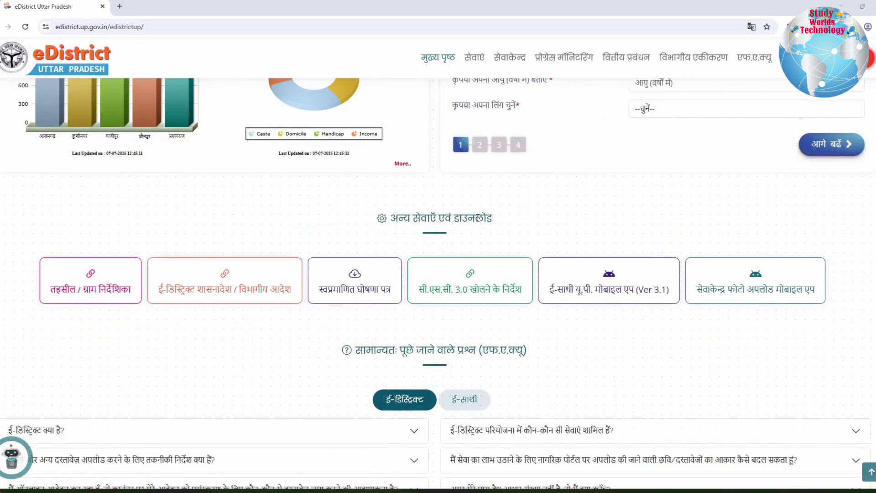
left_click_drag(391, 219, 476, 218)
left_click_drag(367, 251, 354, 285)
left_click(355, 286)
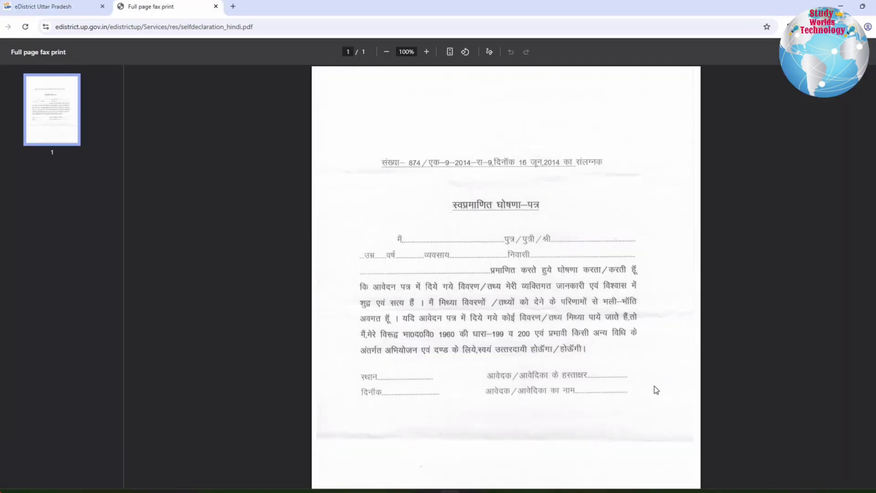
key("ctrl+p")
left_click_drag(418, 254, 422, 254)
left_click_drag(493, 254, 534, 252)
left_click_drag(454, 266, 439, 272)
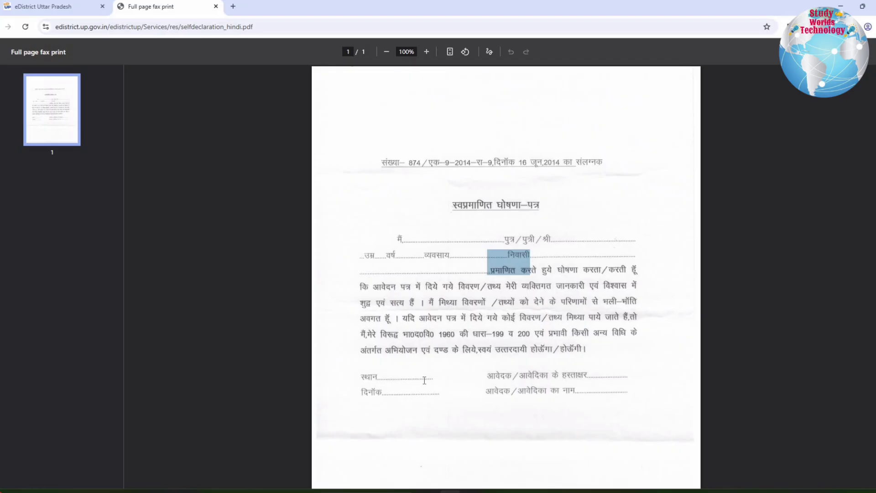
left_click_drag(364, 378, 425, 382)
left_click_drag(365, 393, 434, 393)
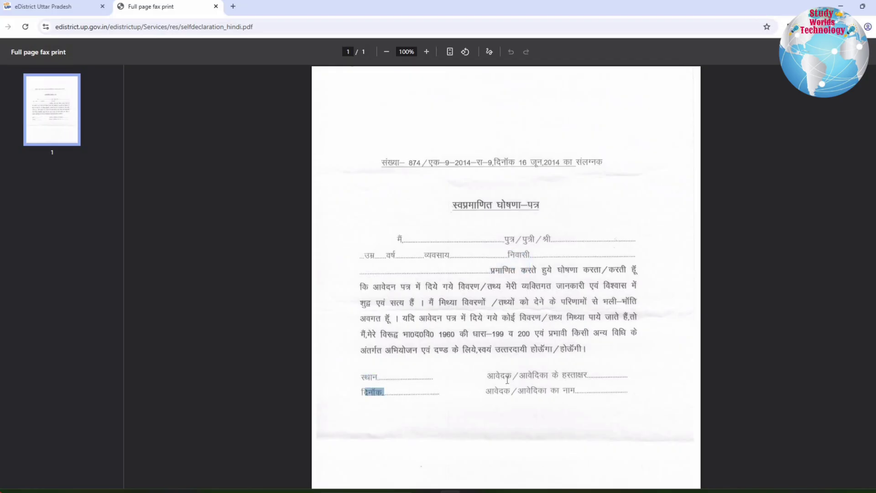
left_click_drag(502, 379, 628, 378)
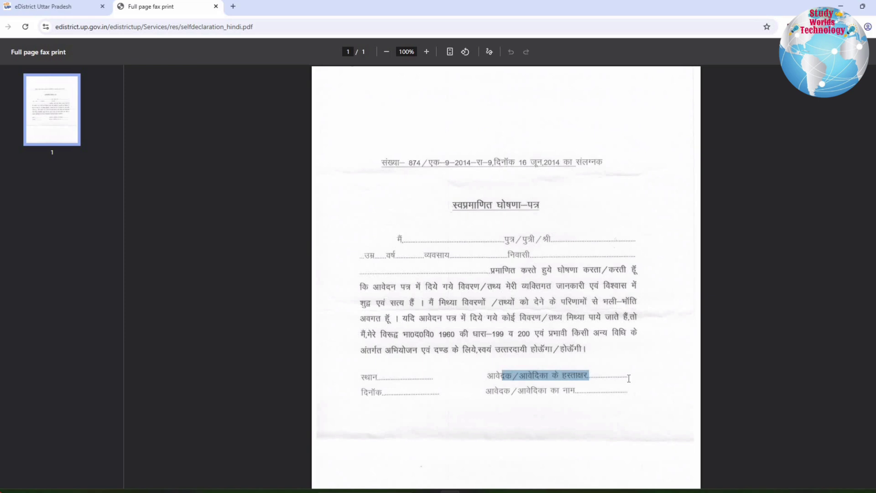
left_click_drag(487, 392, 632, 396)
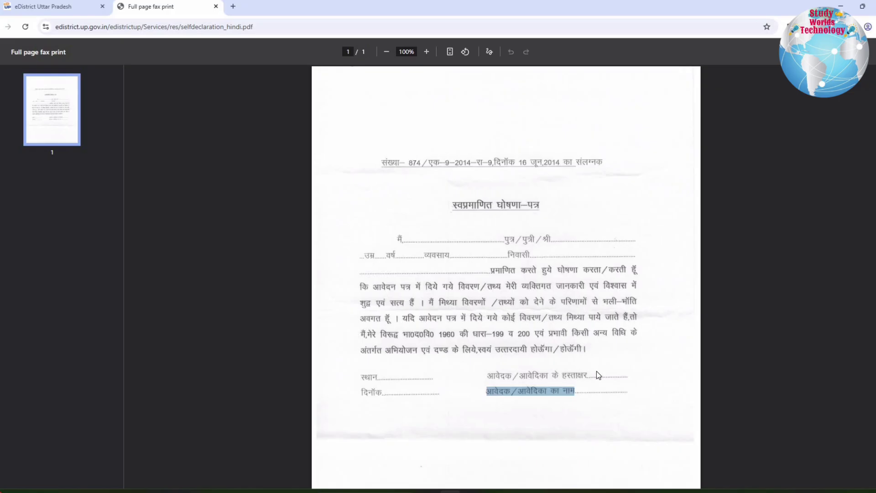
left_click(829, 354)
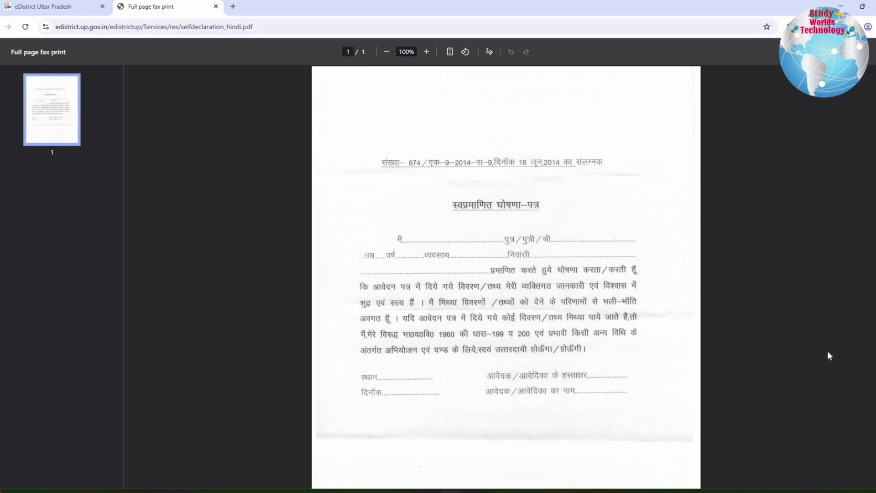
key("ctrl+w")
scroll(680, 393, "up", 10)
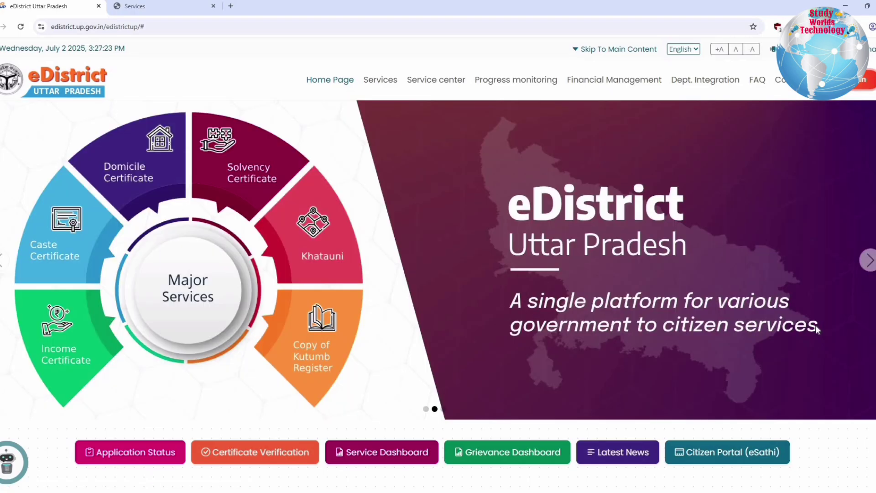
Step: Open the Citizen Portal (eSathi) from the eDistrict page and dismiss the Translate prompt
scroll(736, 184, "down", 5)
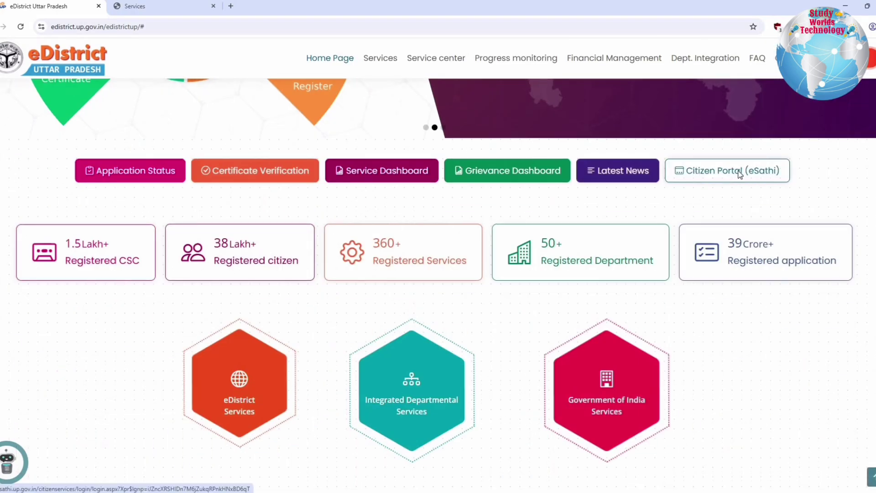
left_click(460, 86)
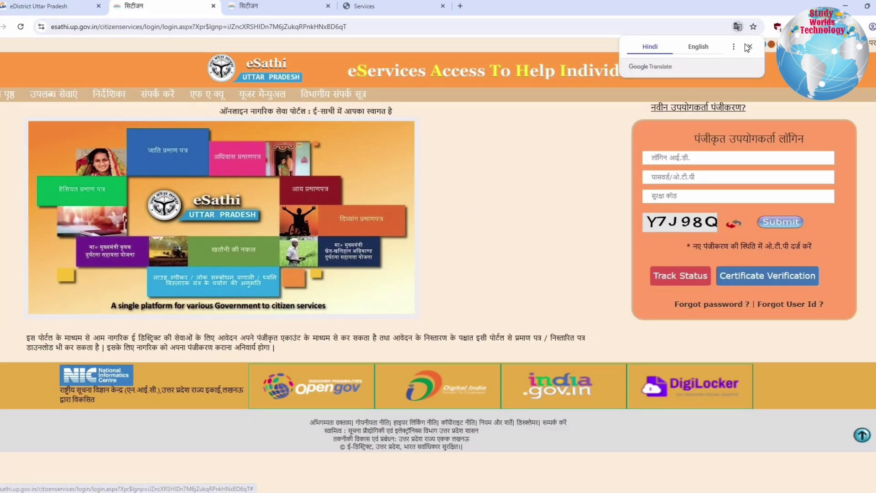
left_click(748, 46)
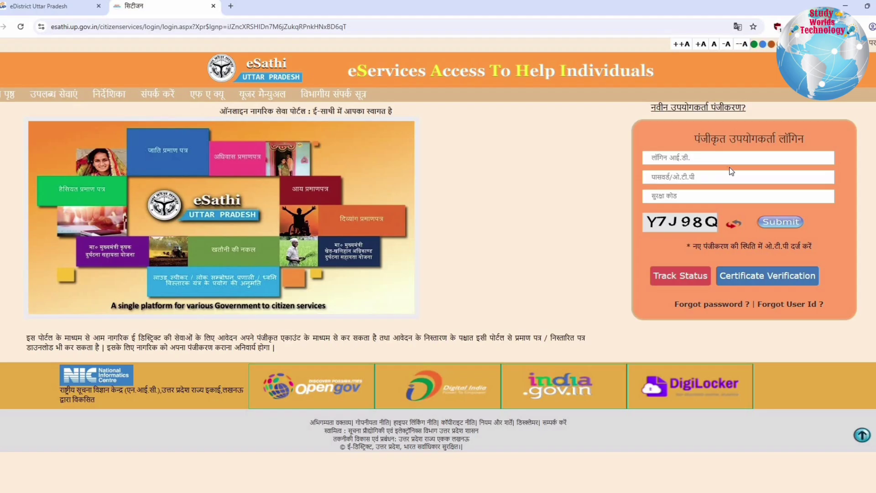
Step: Highlight the registered-user login fields and the new user registration link
left_click_drag(731, 171, 810, 226)
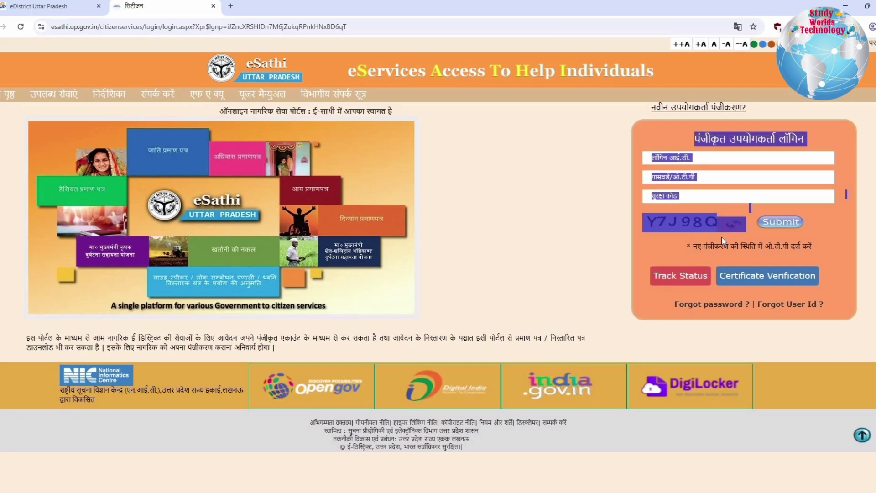
left_click(631, 106)
left_click_drag(631, 107, 677, 108)
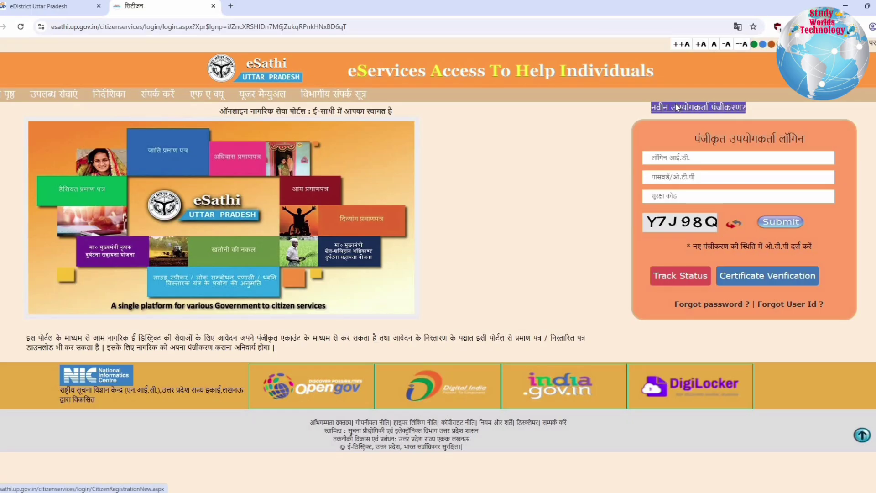
Step: Open the new citizen registration form and check the entered login ID, which is already taken
left_click(676, 108)
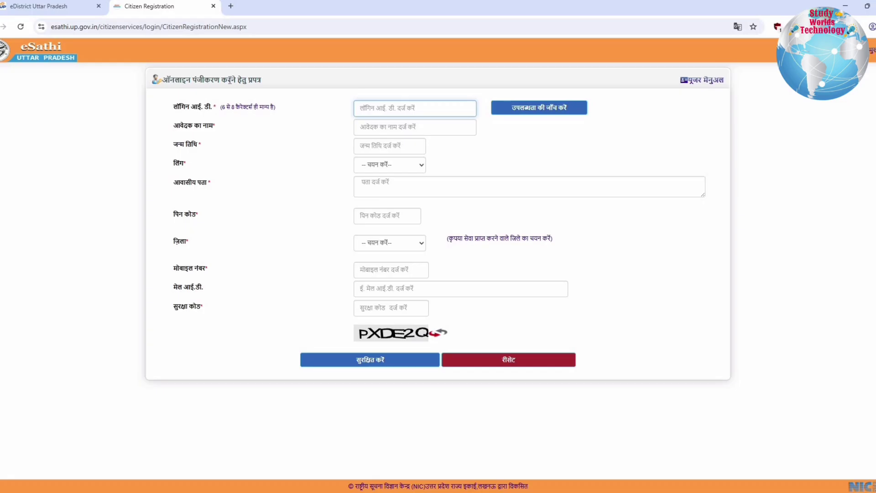
left_click(280, 84)
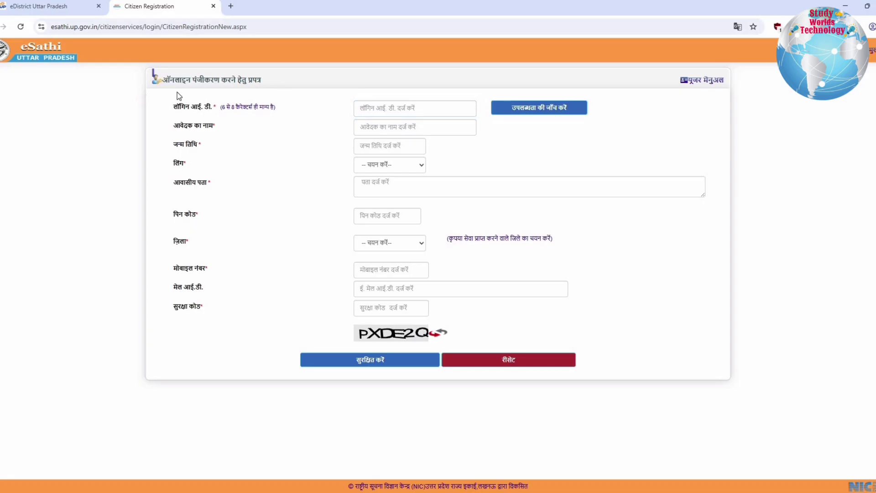
left_click_drag(713, 94, 394, 104)
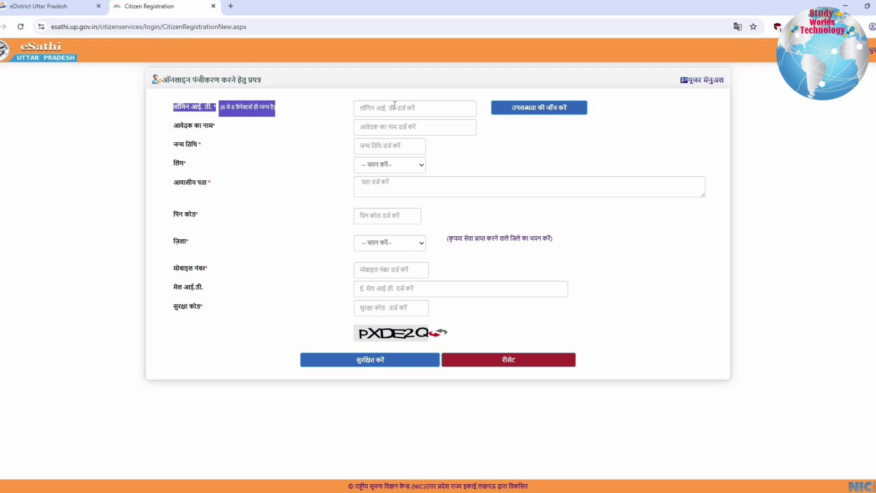
left_click(552, 110)
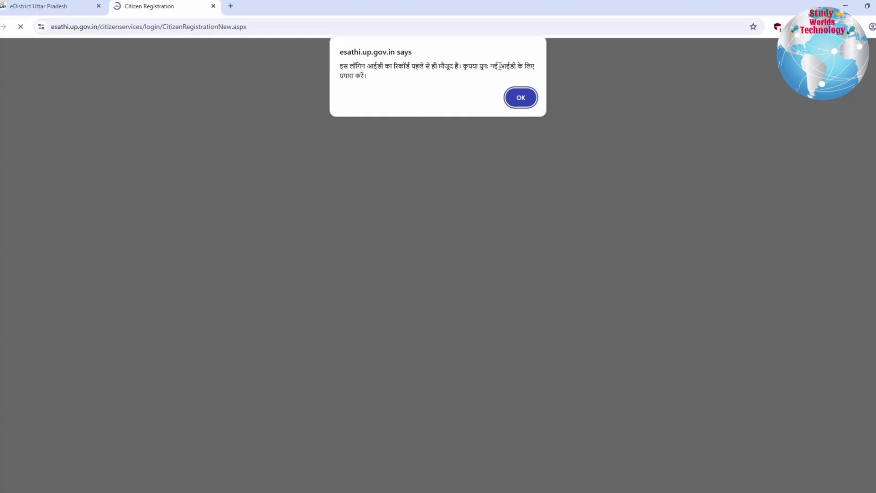
left_click(521, 98)
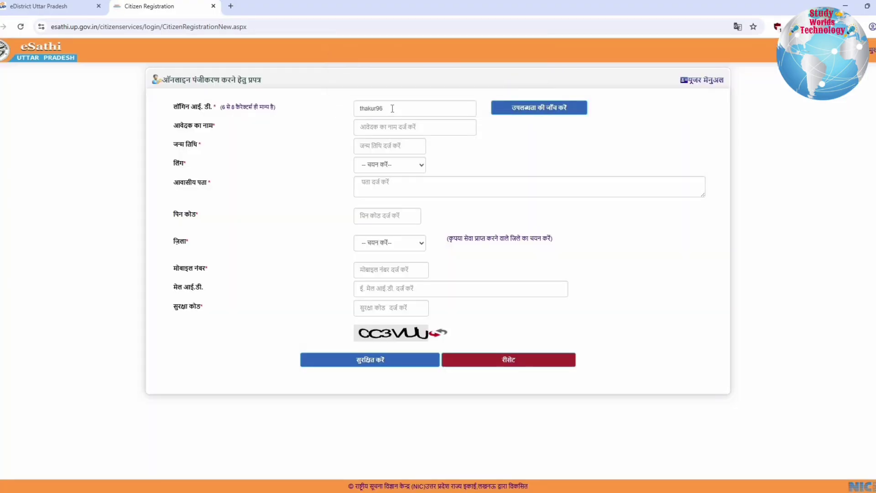
Step: Change the end of the login ID to new digits and confirm it is available
left_click(392, 109)
key("BackSpace")
key("BackSpace")
key("BackSpace")
key("BackSpace")
type("9650")
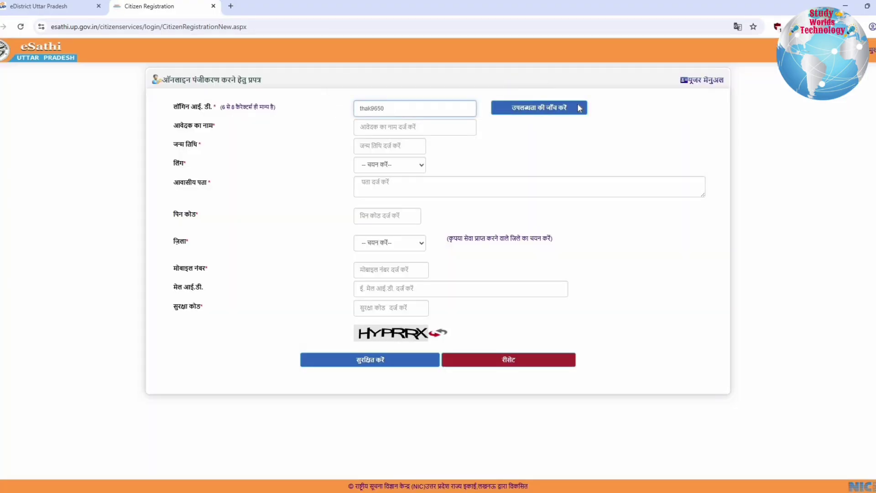
left_click(578, 108)
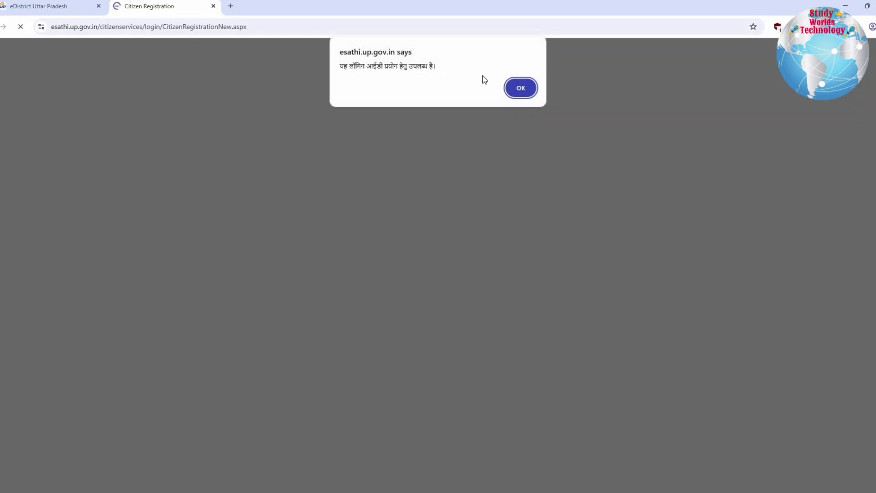
left_click(526, 86)
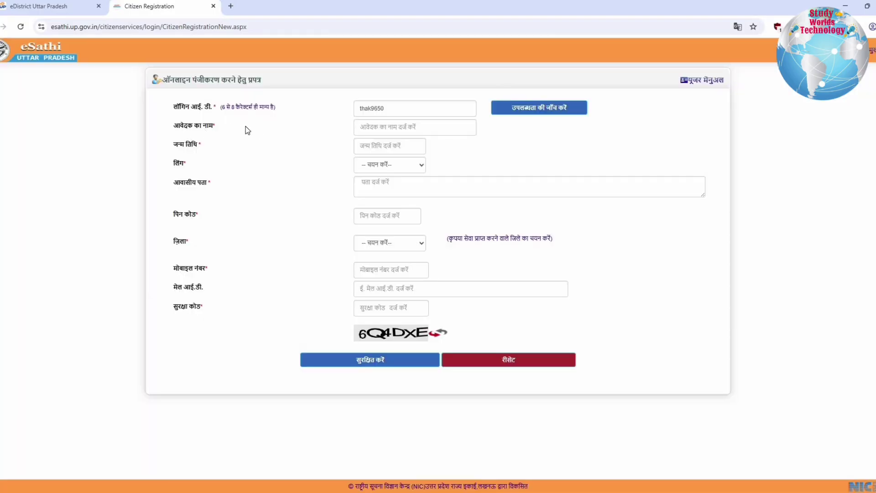
Step: Fill in the applicant name, date of birth, gender पुरुष and PIN code
left_click_drag(174, 126, 392, 123)
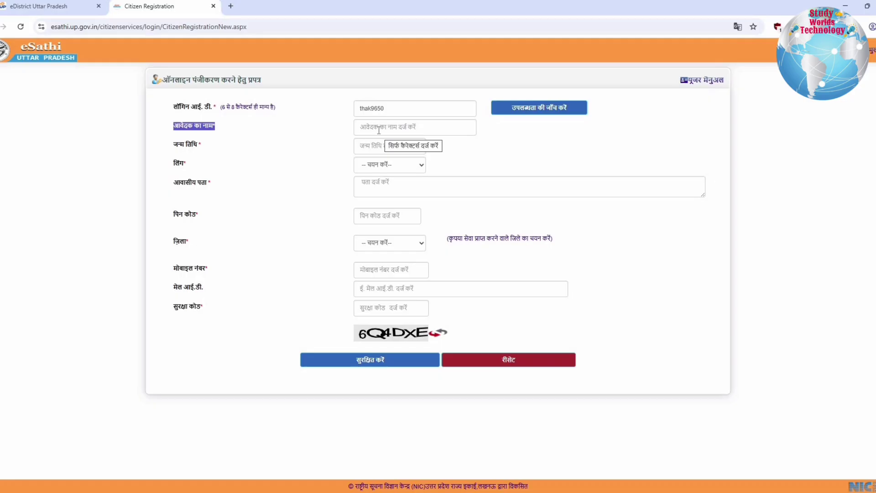
left_click(381, 146)
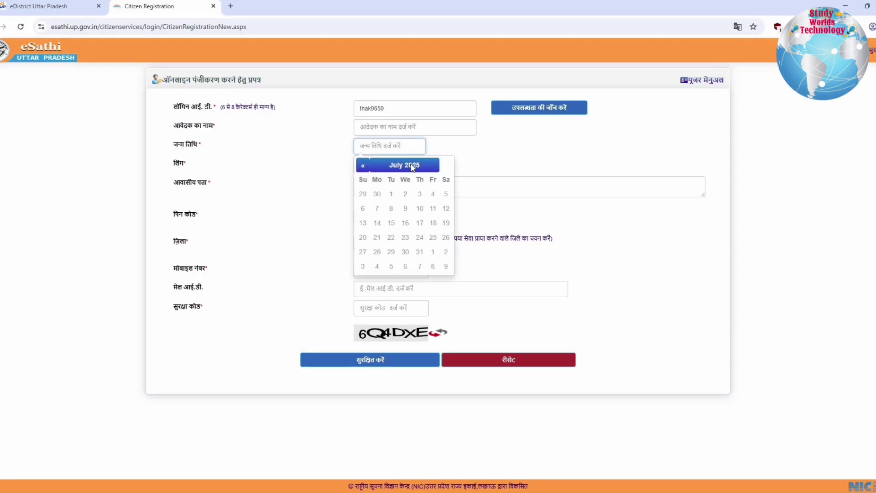
left_click_drag(172, 166, 188, 167)
left_click(396, 169)
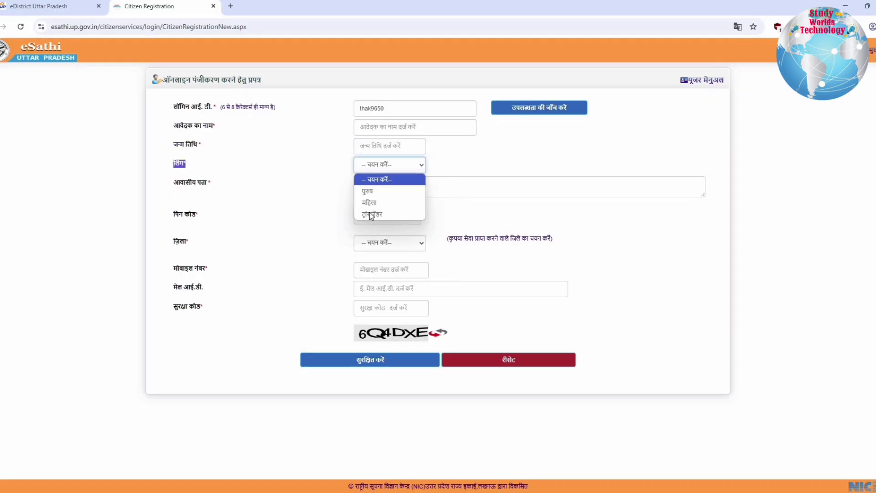
left_click(391, 190)
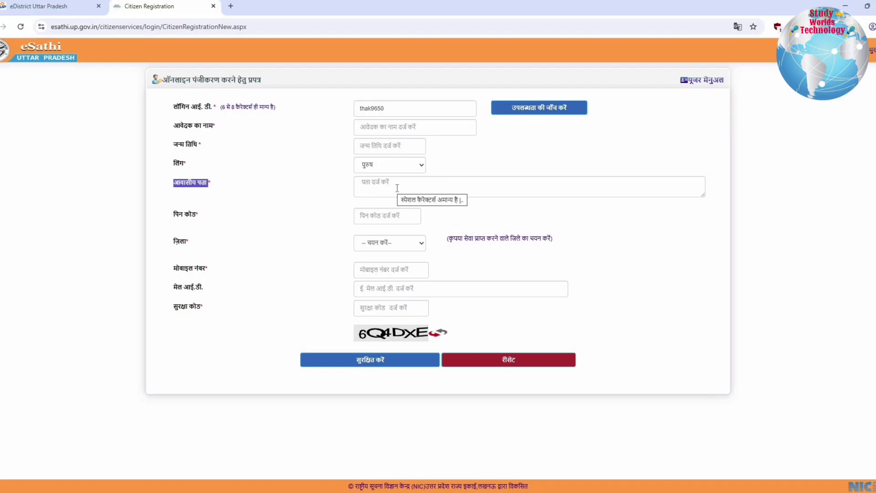
left_click(363, 216)
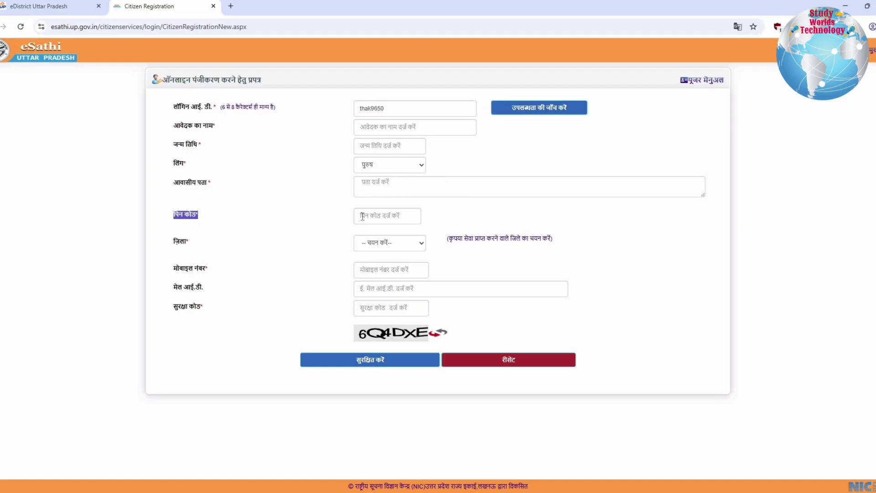
left_click(362, 216)
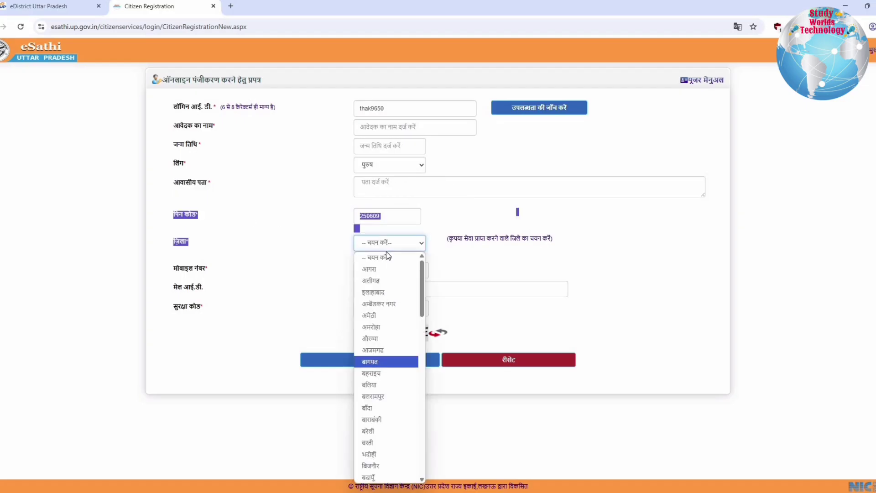
Step: Choose district बागपत, enter mobile, email and security code, and submit the registration
left_click(240, 257)
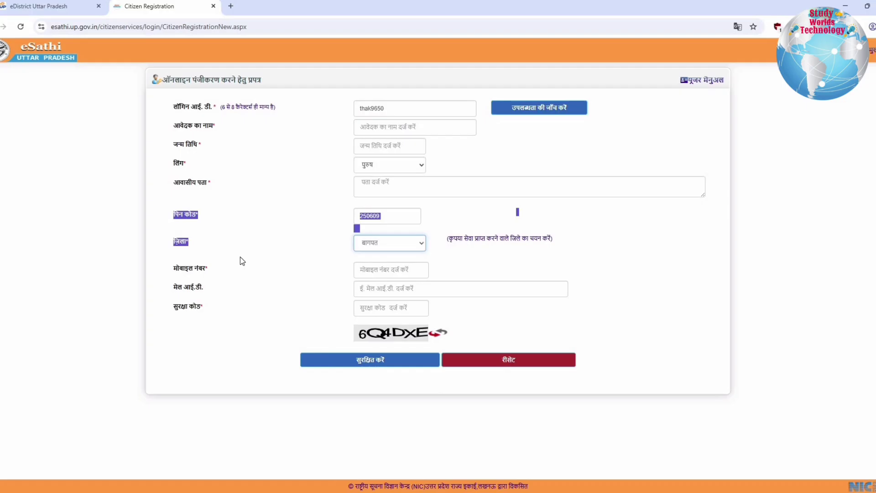
left_click(484, 237)
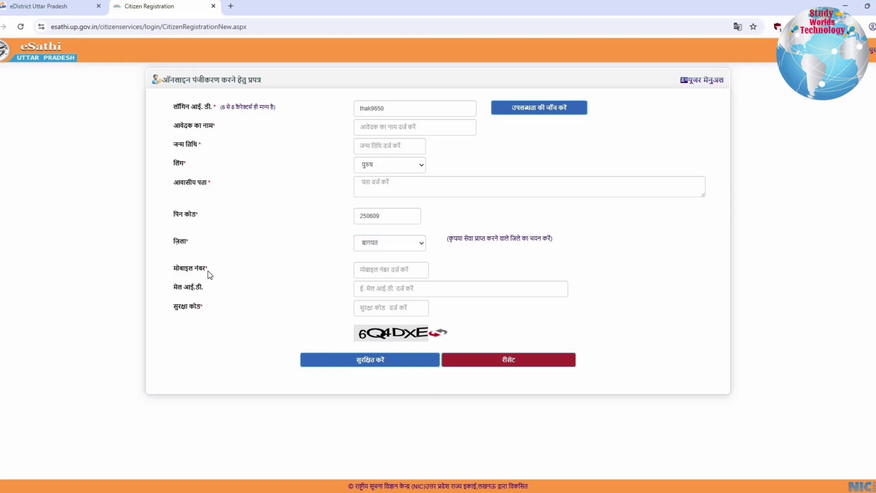
left_click_drag(208, 271, 379, 270)
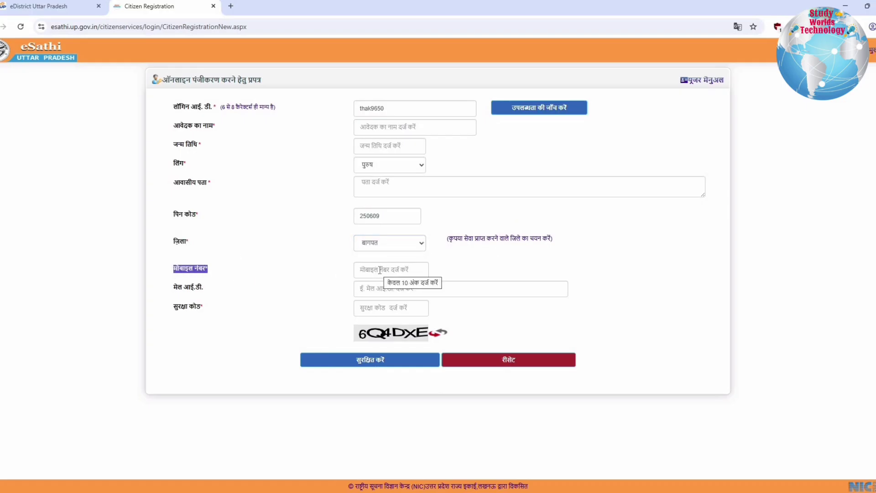
left_click_drag(174, 290, 403, 288)
left_click_drag(174, 309, 205, 308)
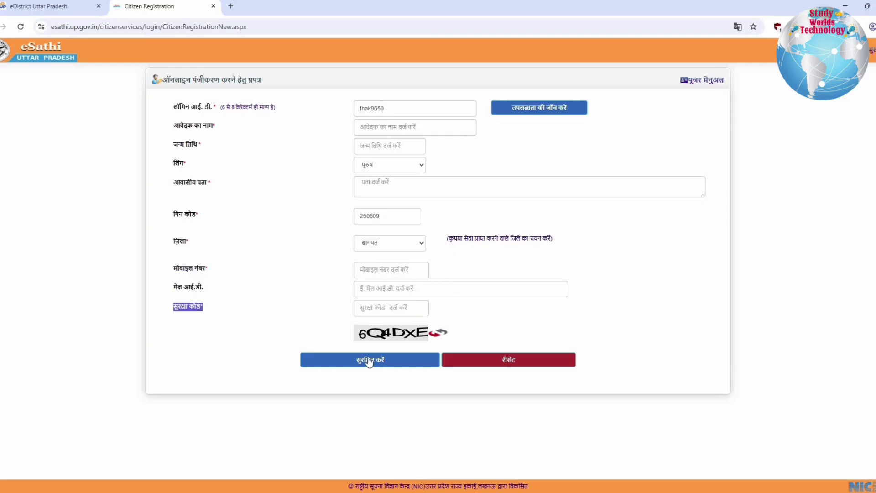
left_click(369, 361)
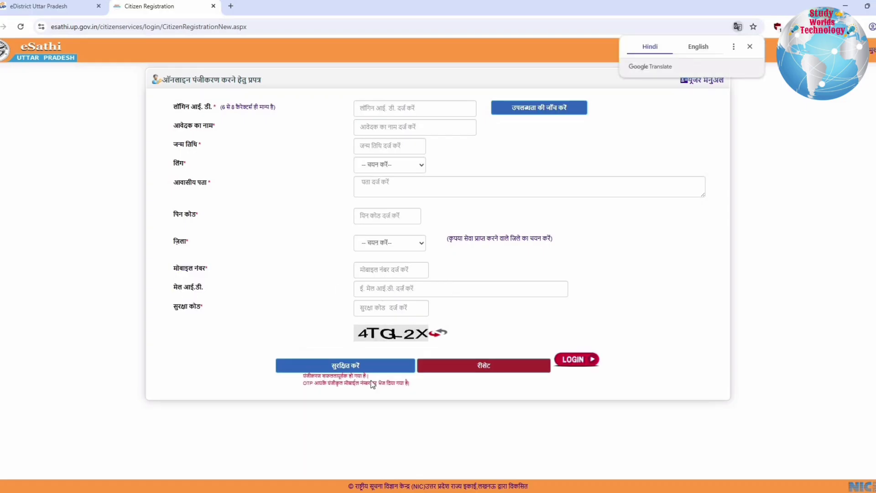
Step: Note the registration success and OTP messages, then log in with login ID, OTP and security code
left_click_drag(370, 381, 433, 393)
left_click(434, 393)
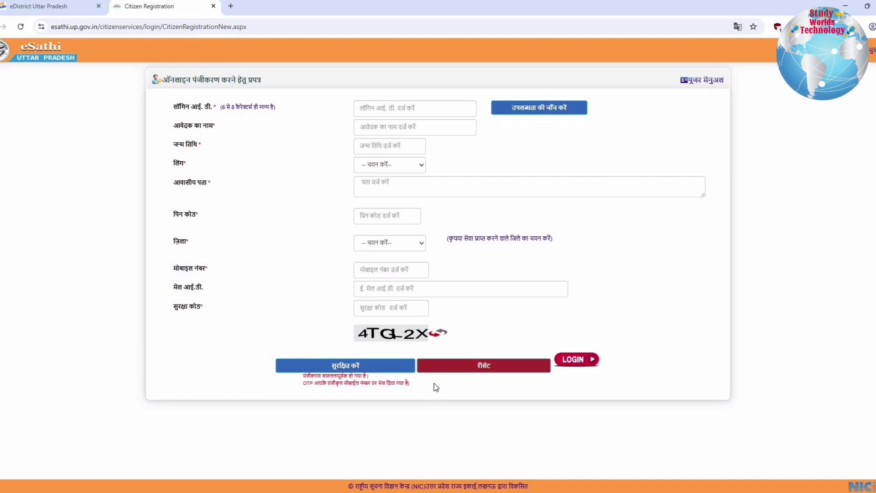
left_click_drag(303, 383, 417, 389)
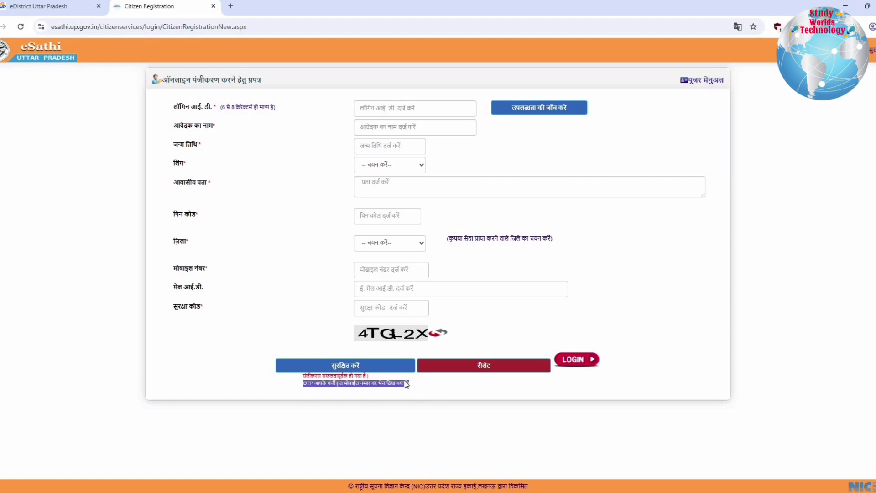
left_click(404, 380)
left_click(573, 360)
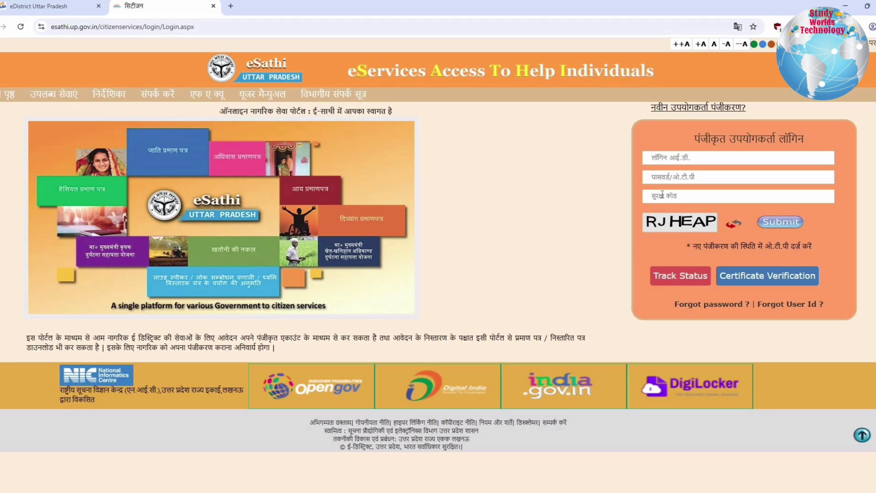
left_click(662, 195)
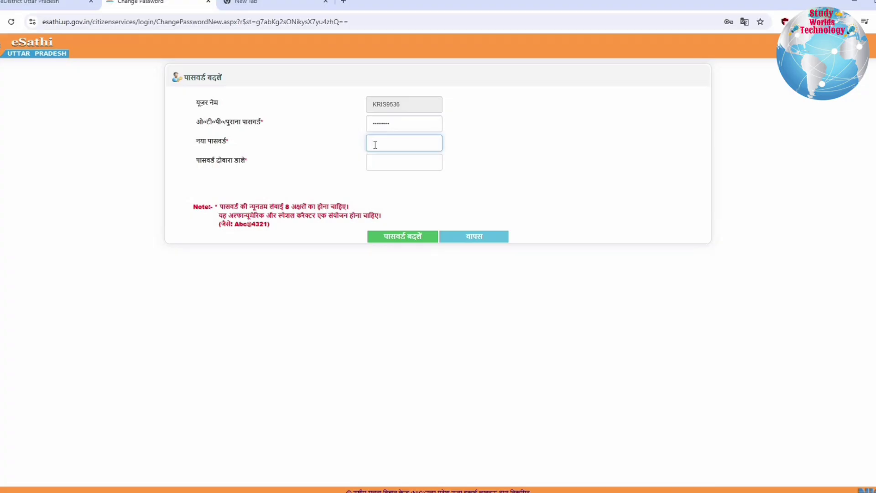
Step: Enter and confirm the new account password, submit it, and highlight the success confirmation
left_click(383, 163)
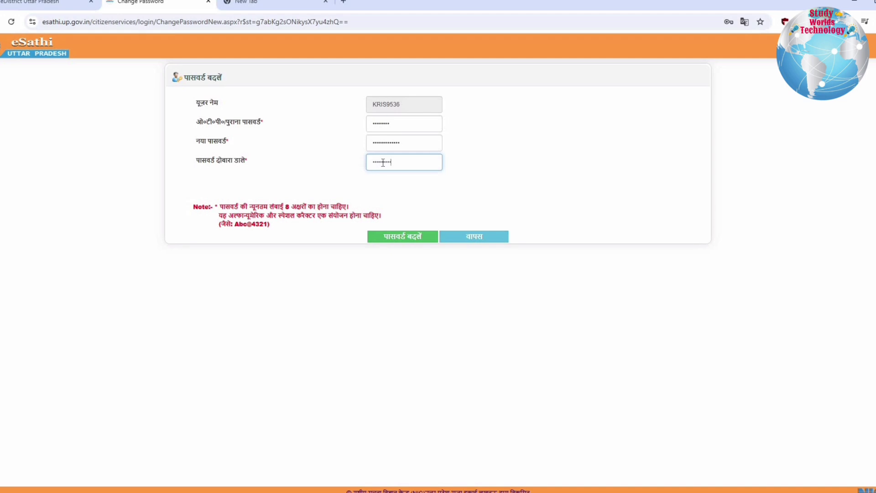
type("•••••")
left_click(396, 241)
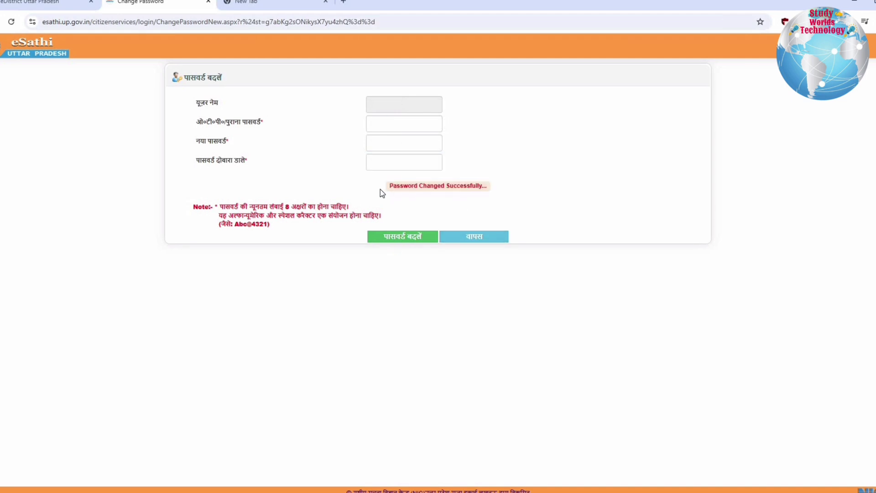
triple_click(520, 190)
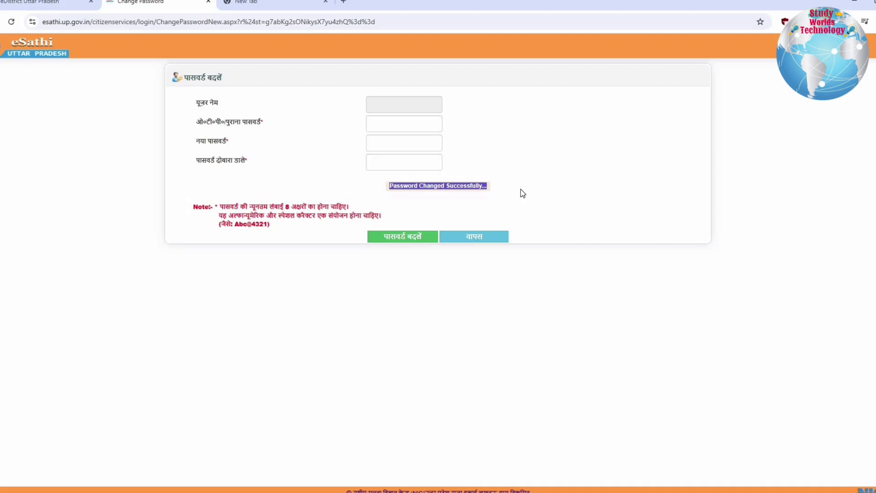